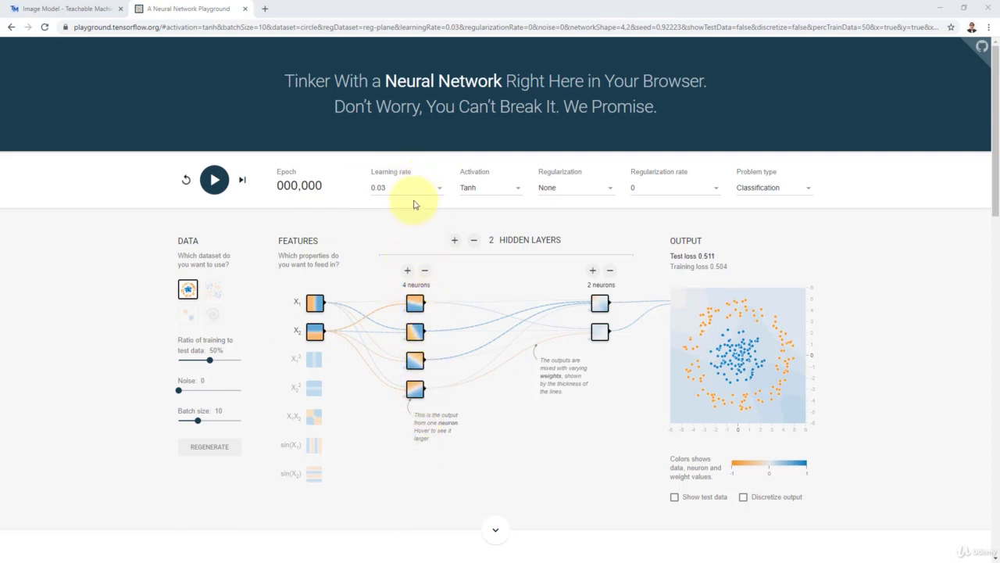
Increase the first hidden layer to seven neurons
left_click(407, 271)
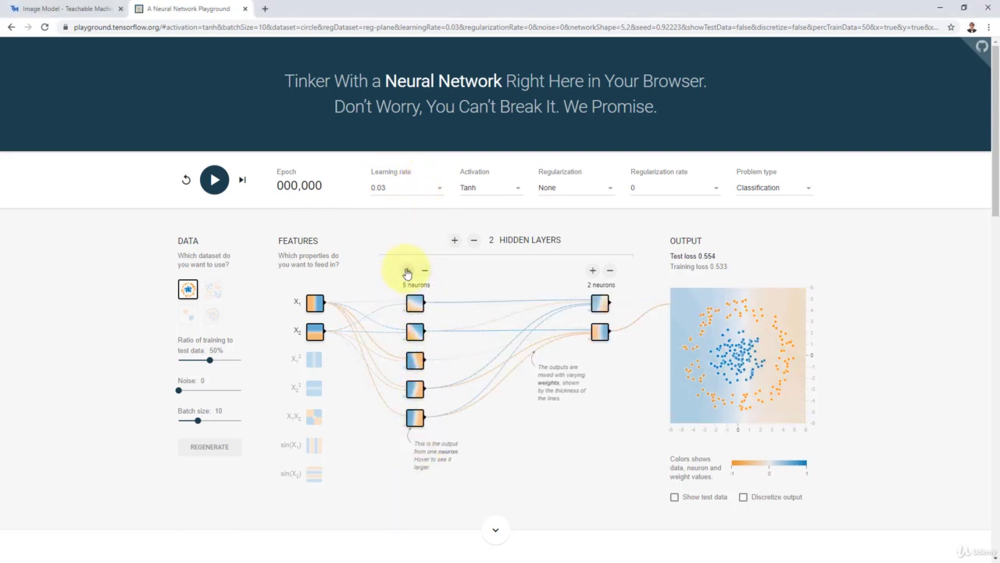
left_click(407, 272)
left_click(407, 271)
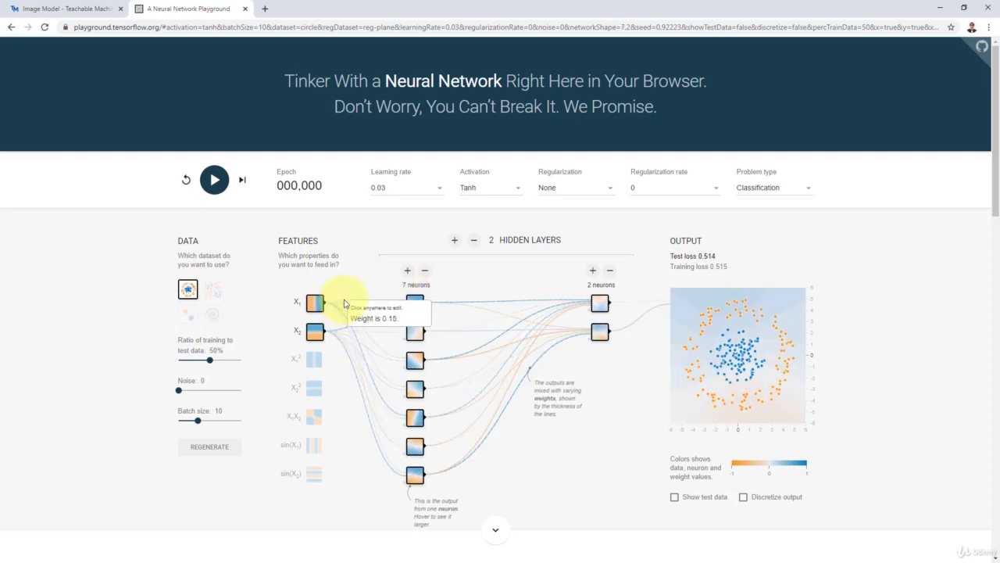
Add a third hidden layer to the network and increase the second hidden layer to seven neurons
mouse_move(345, 305)
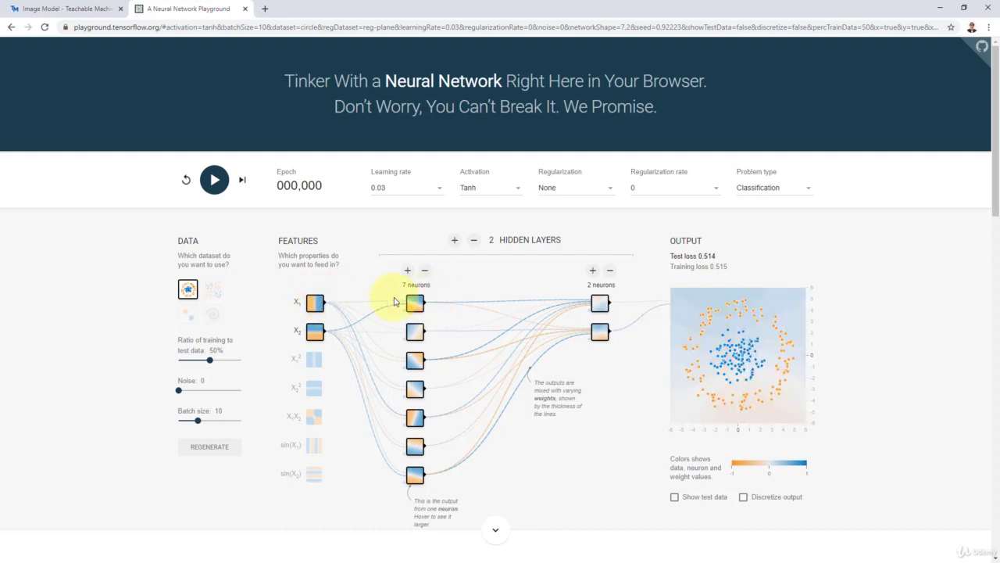
mouse_move(414, 305)
mouse_move(587, 333)
mouse_move(482, 306)
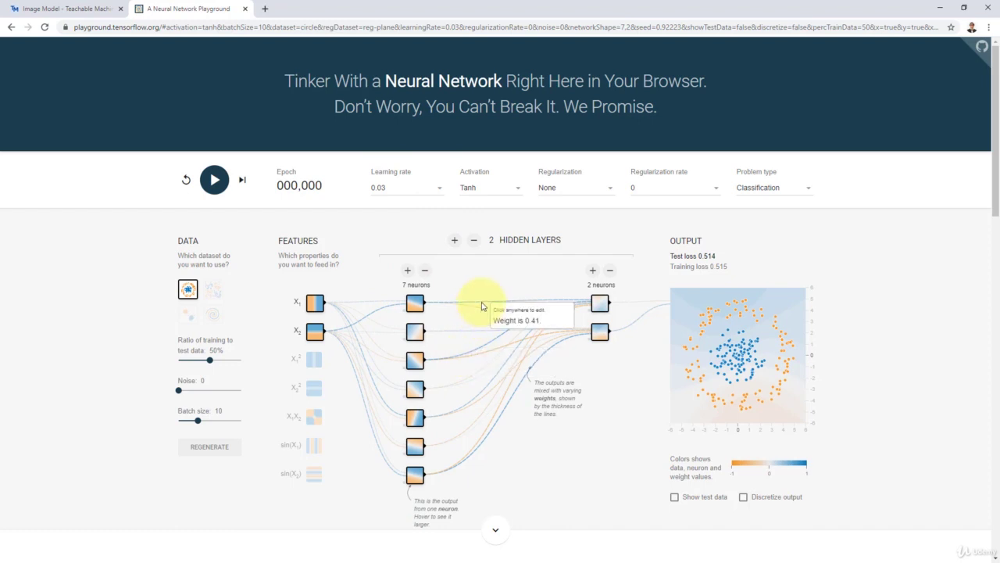
left_click(455, 242)
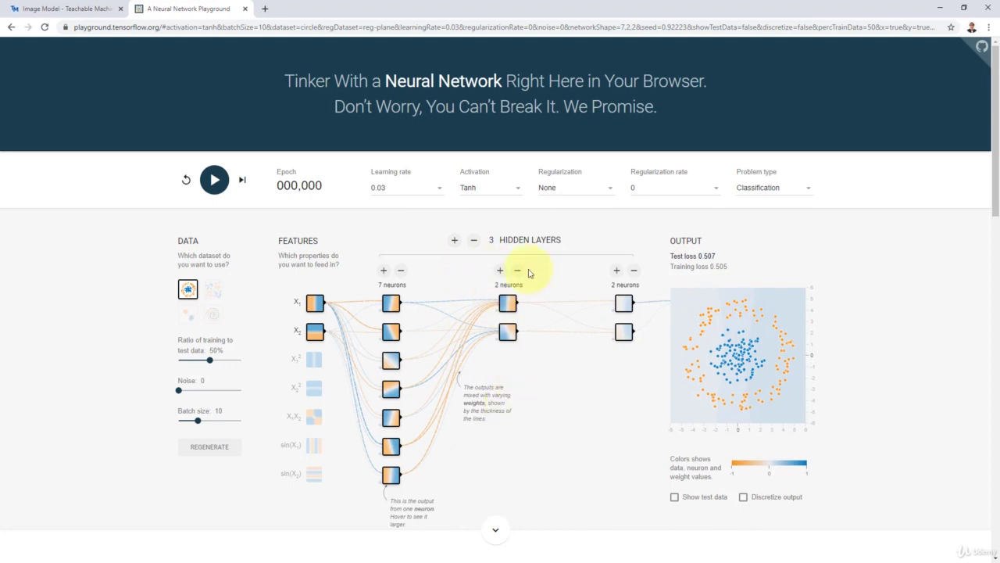
left_click(500, 270)
left_click(500, 270)
left_click(500, 271)
left_click(500, 270)
left_click(500, 271)
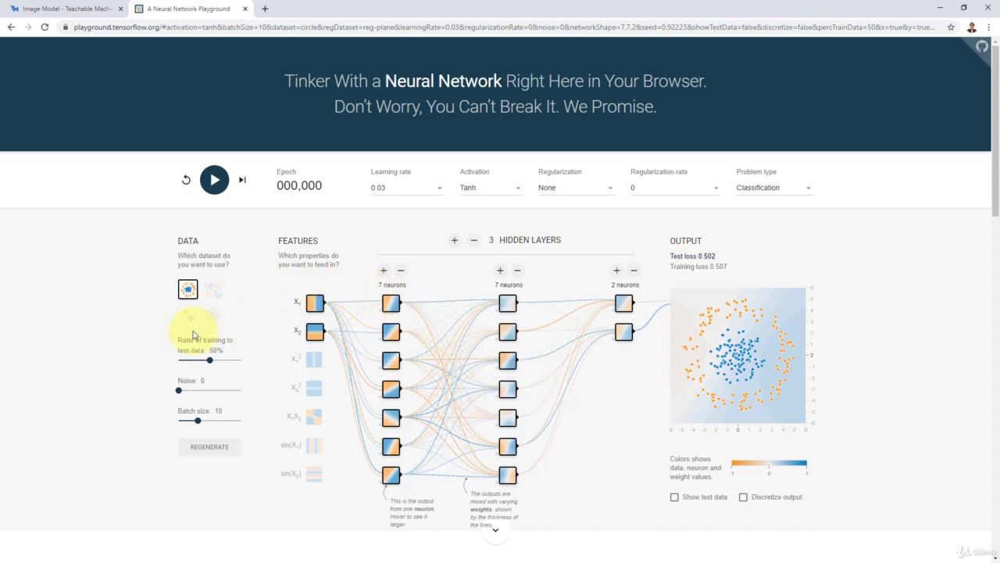
Check the available learning rates and set the activation function to ReLU
left_click(399, 187)
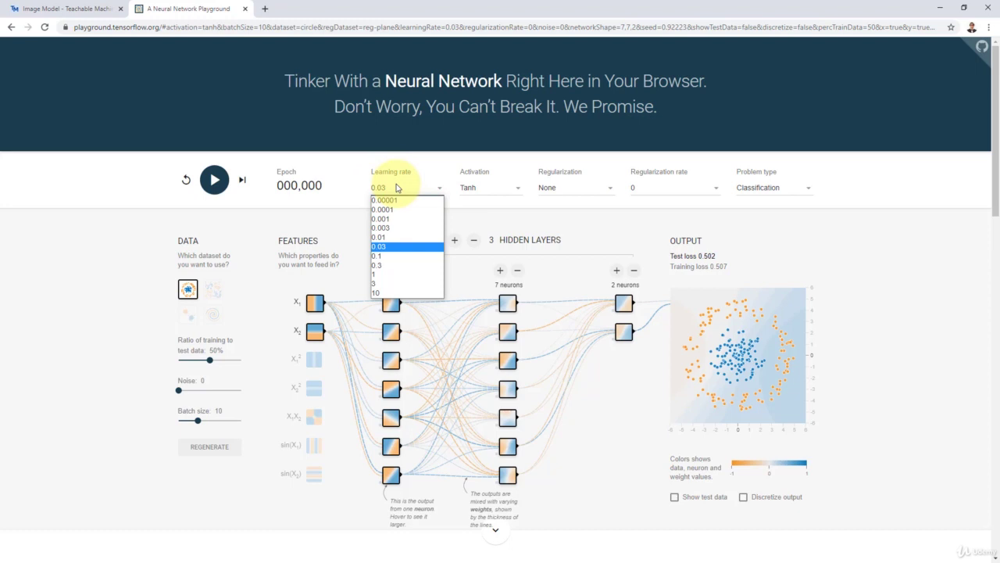
left_click(405, 188)
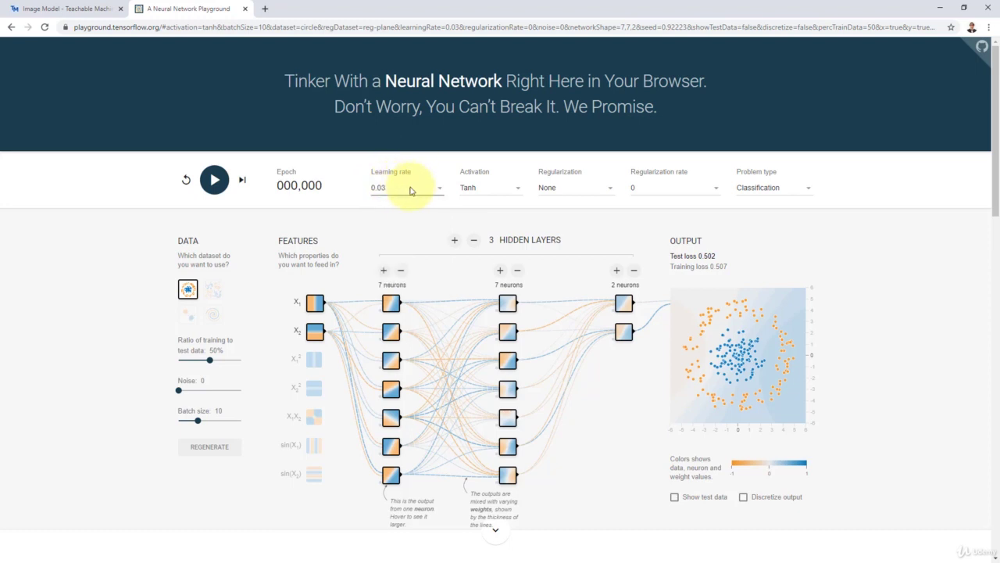
left_click(490, 190)
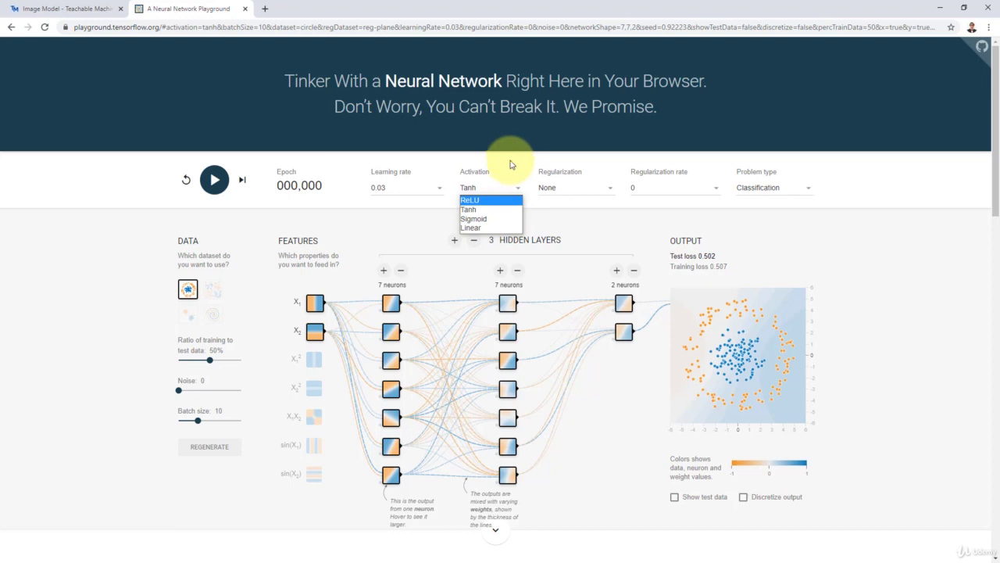
left_click(484, 201)
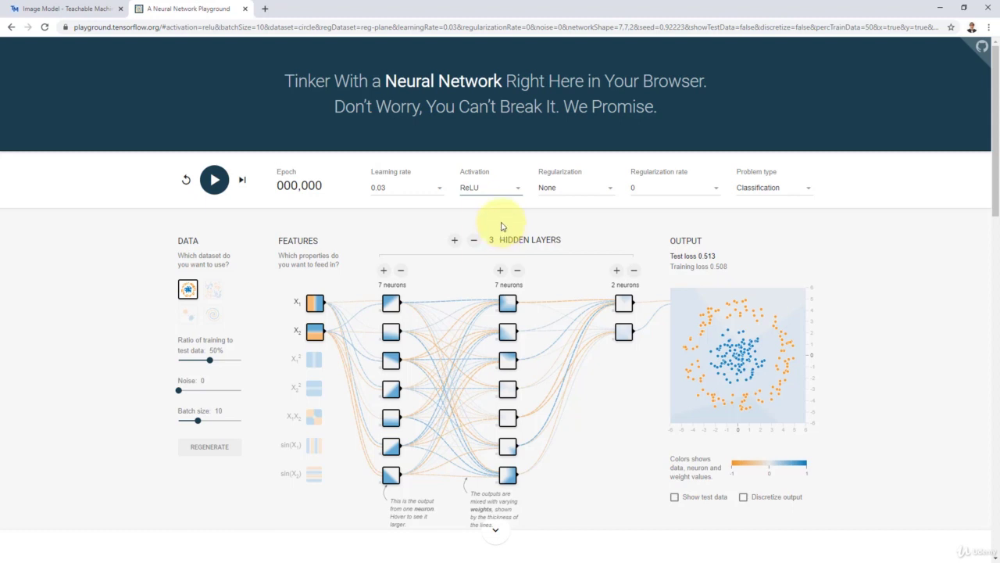
Look through the problem type, regularization and regularization rate options, keeping Classification as the problem type
left_click(775, 191)
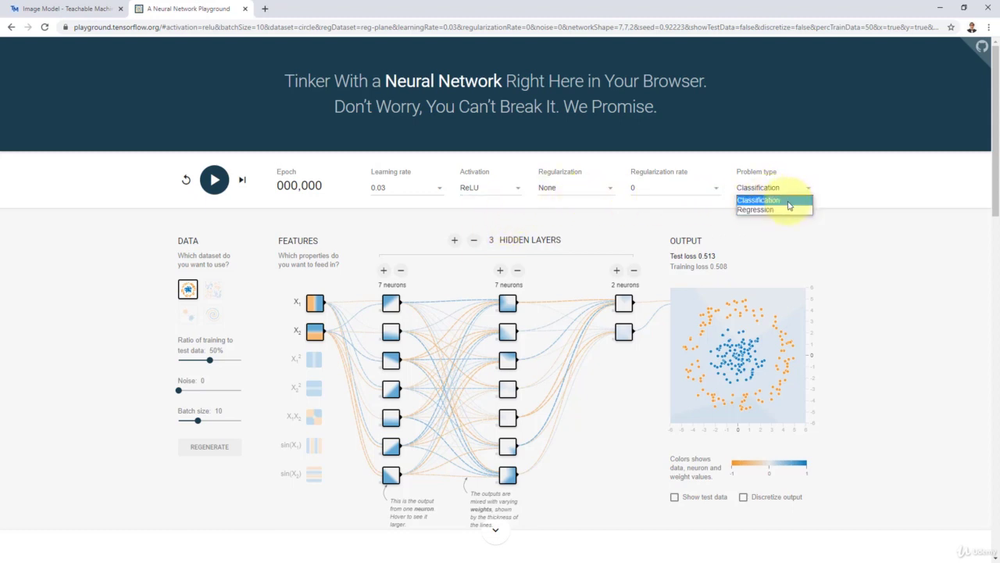
left_click(788, 205)
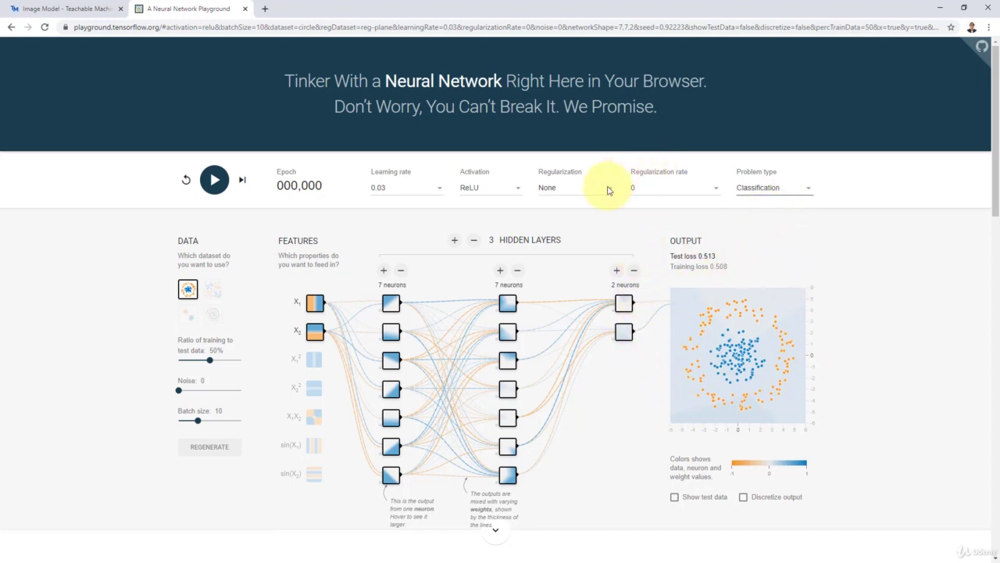
left_click(575, 189)
left_click(668, 187)
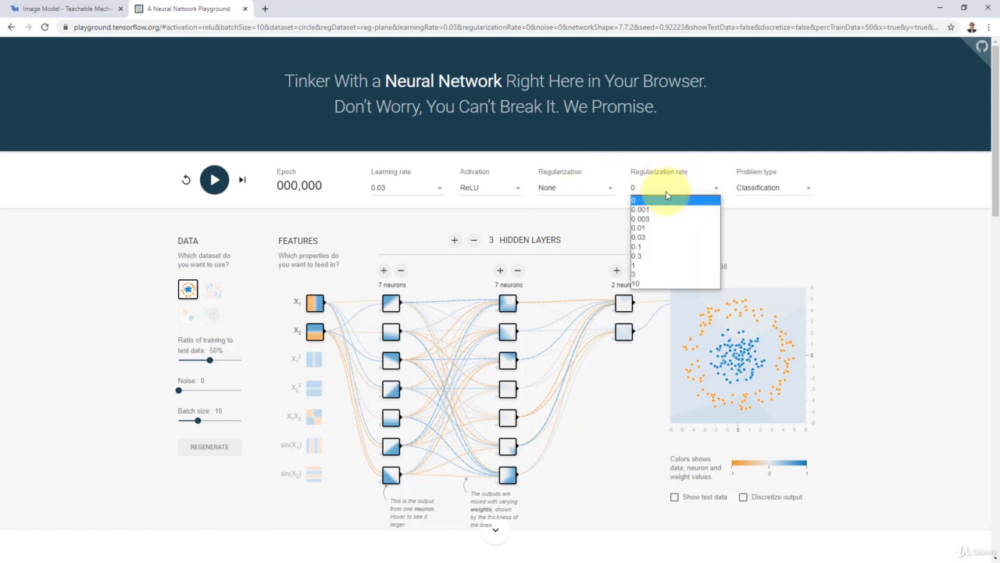
left_click(587, 190)
left_click(630, 190)
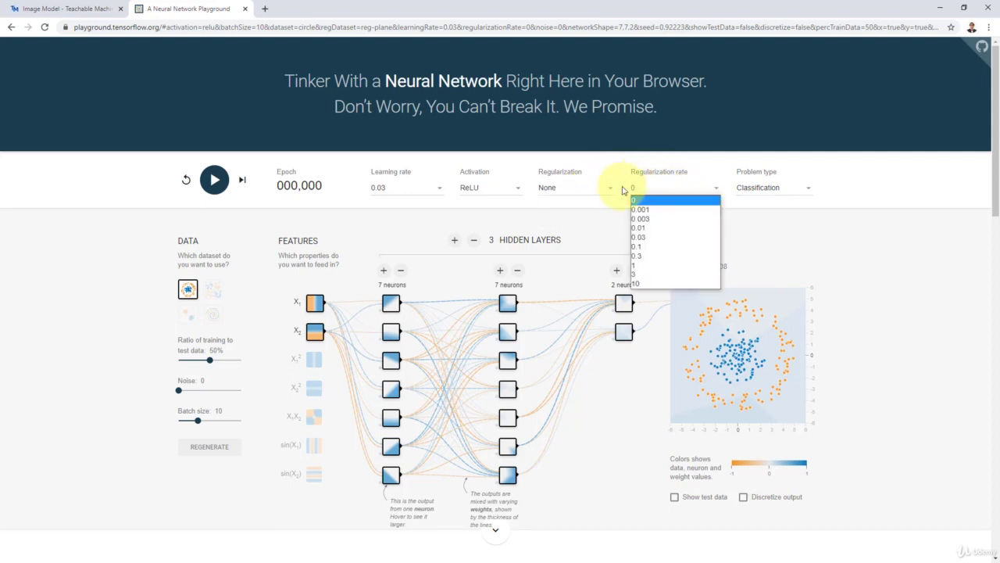
left_click(940, 273)
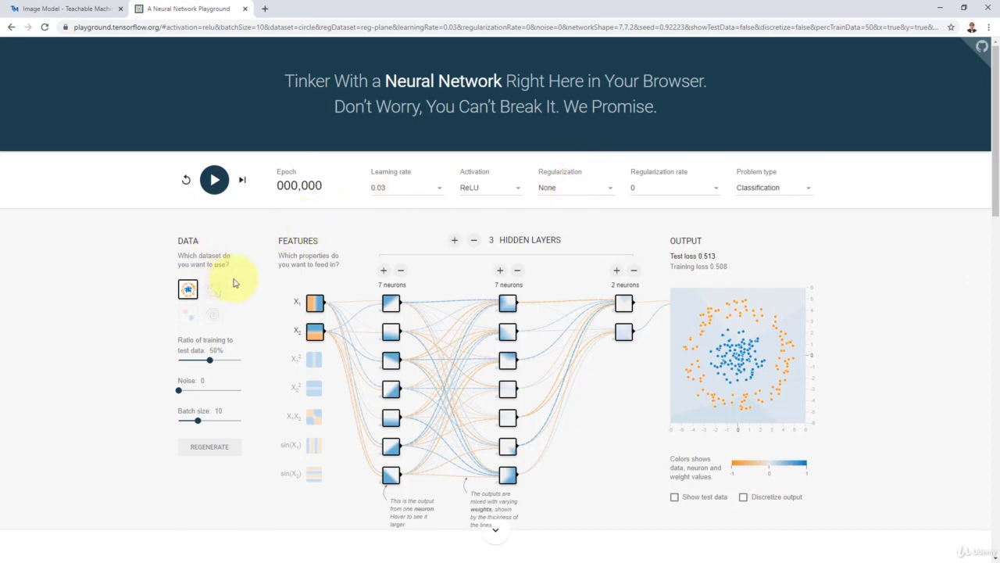
Preview the other classification datasets, including spiral and circle, and select the Gaussian two-cluster dataset
left_click(189, 313)
left_click(213, 290)
left_click(214, 313)
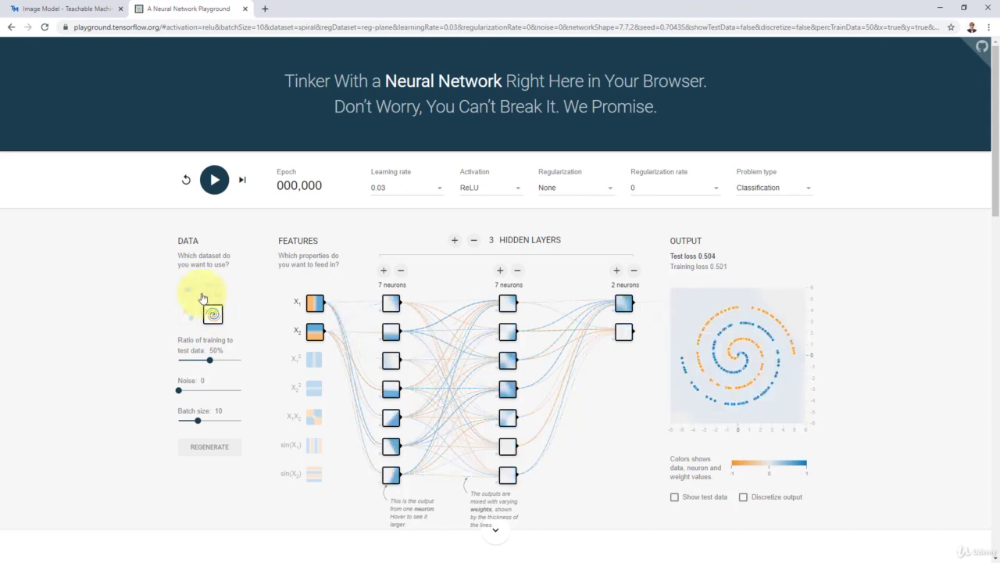
left_click(189, 288)
left_click(189, 315)
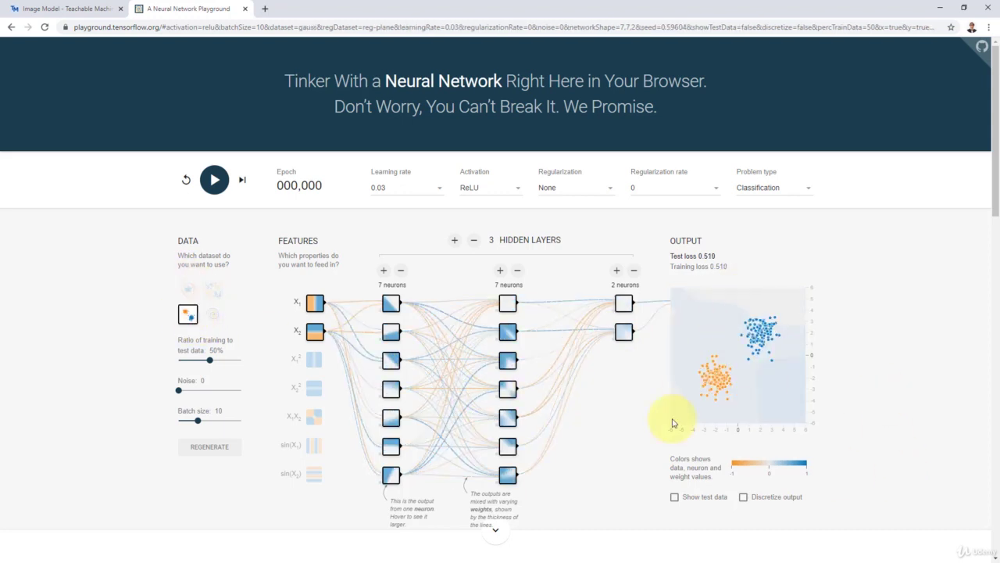
Train the network on the Gaussian dataset and inspect a connection weight between the first two hidden layers
mouse_move(459, 382)
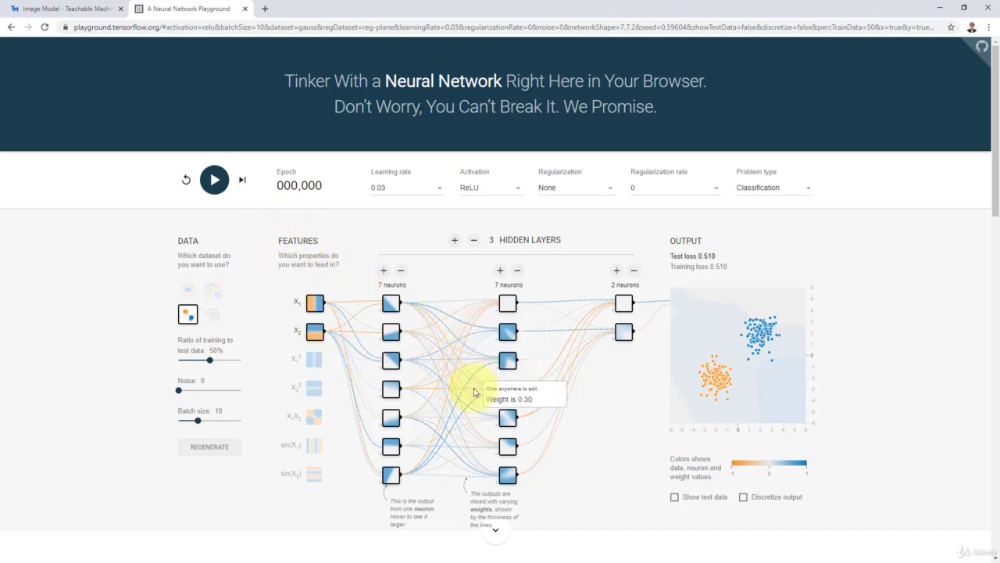
mouse_move(434, 412)
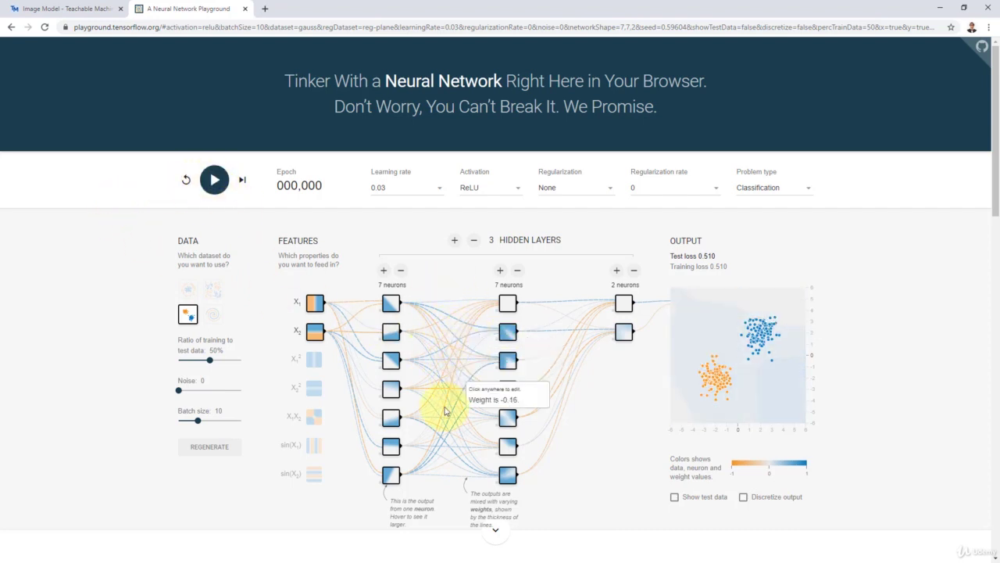
left_click(215, 181)
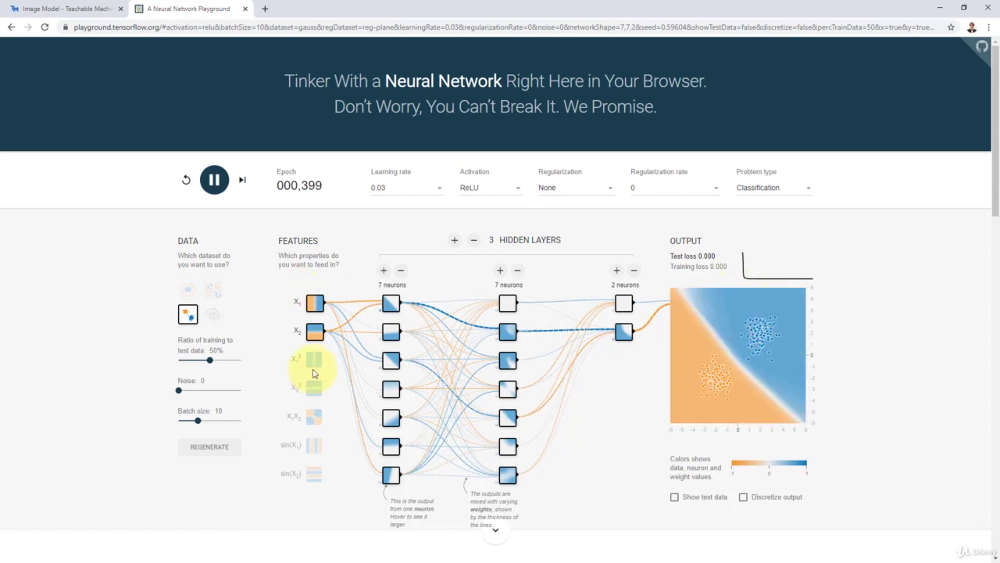
mouse_move(446, 317)
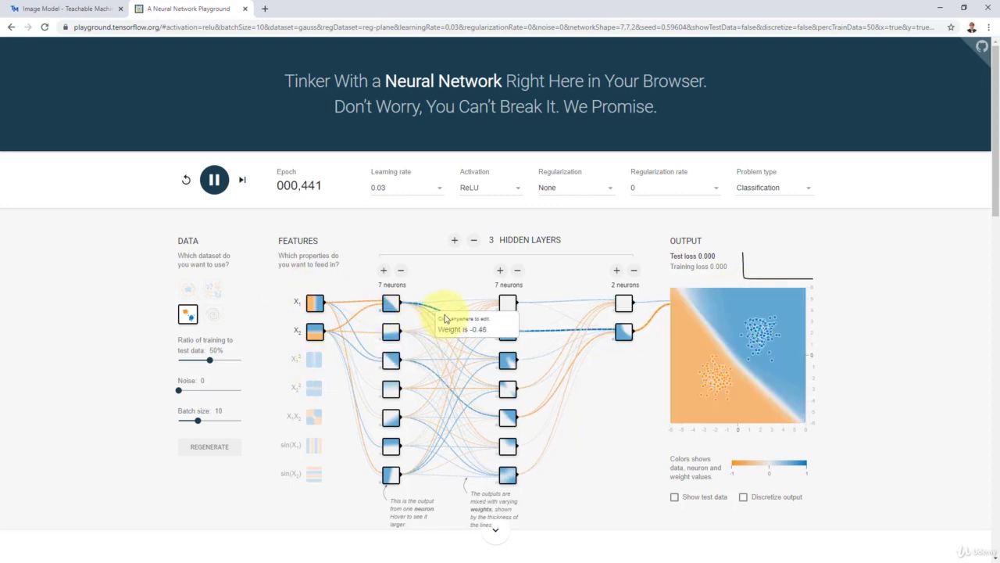
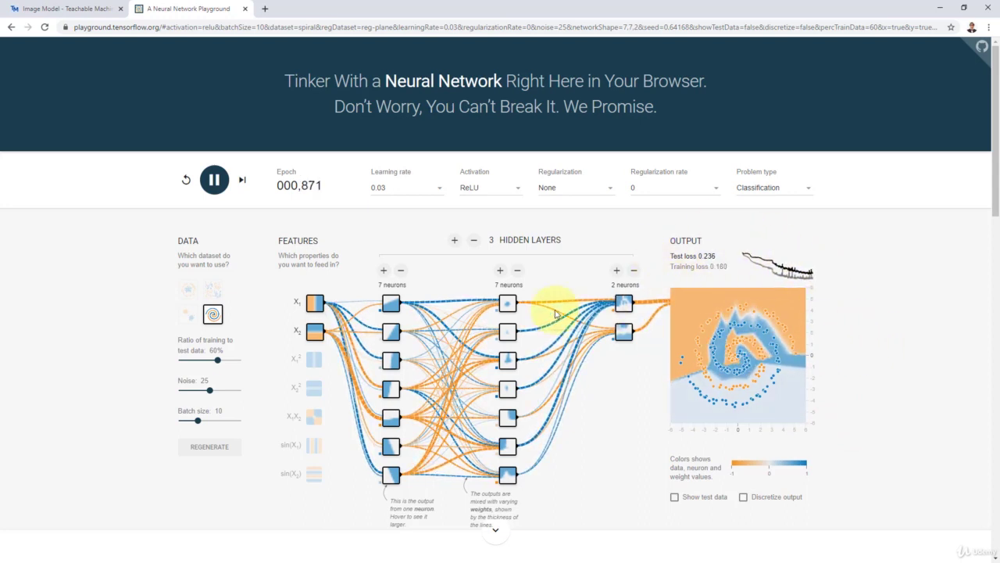
Pause the training and increase the first and second hidden layers to eight neurons each
left_click(214, 187)
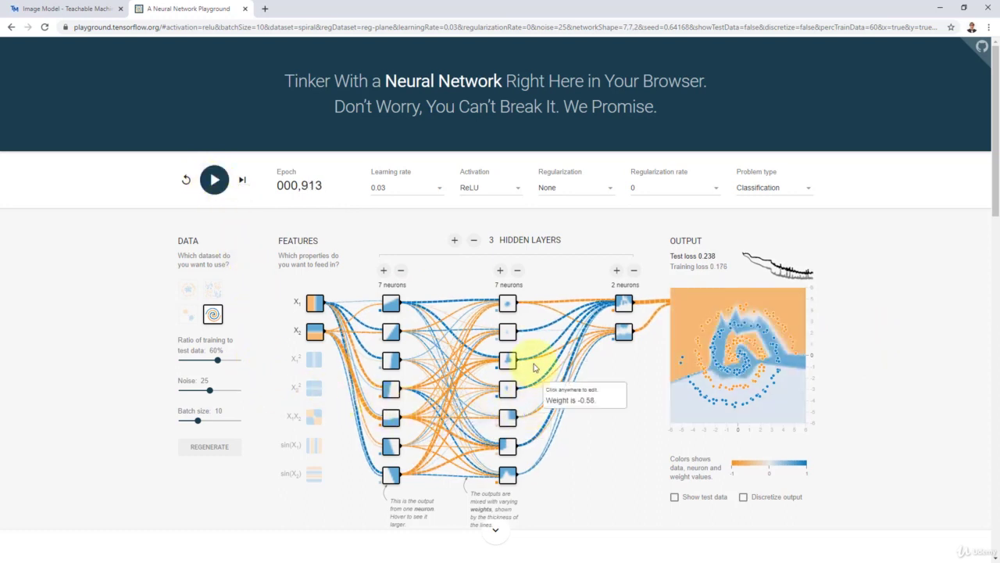
left_click(383, 271)
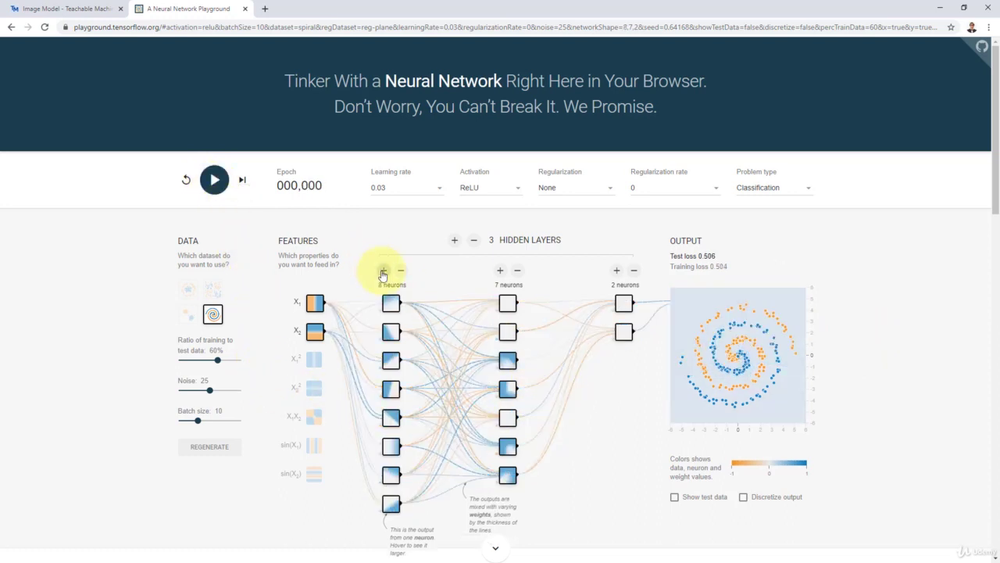
left_click(501, 271)
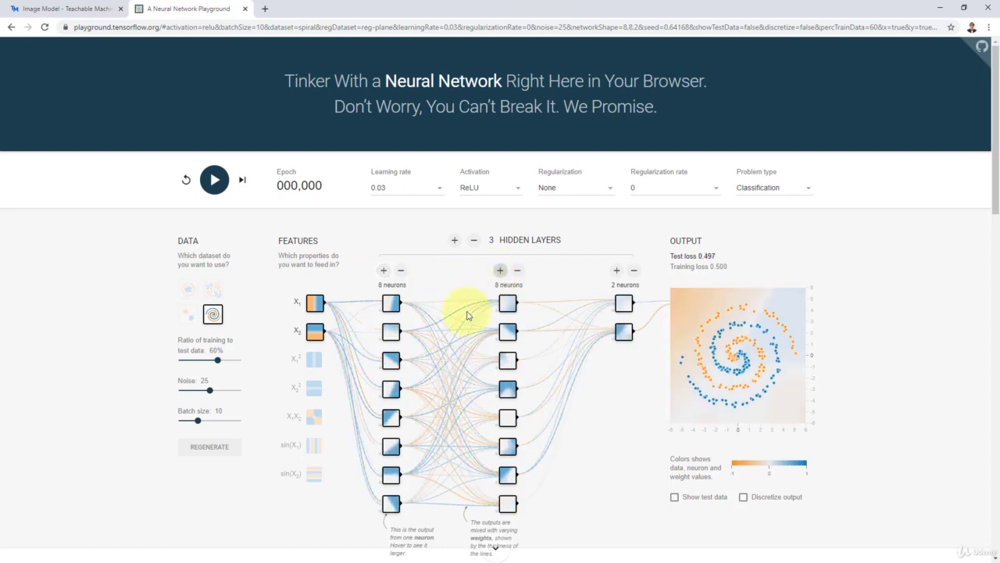
Add a fourth hidden layer and increase the third hidden layer to eight neurons
left_click(454, 240)
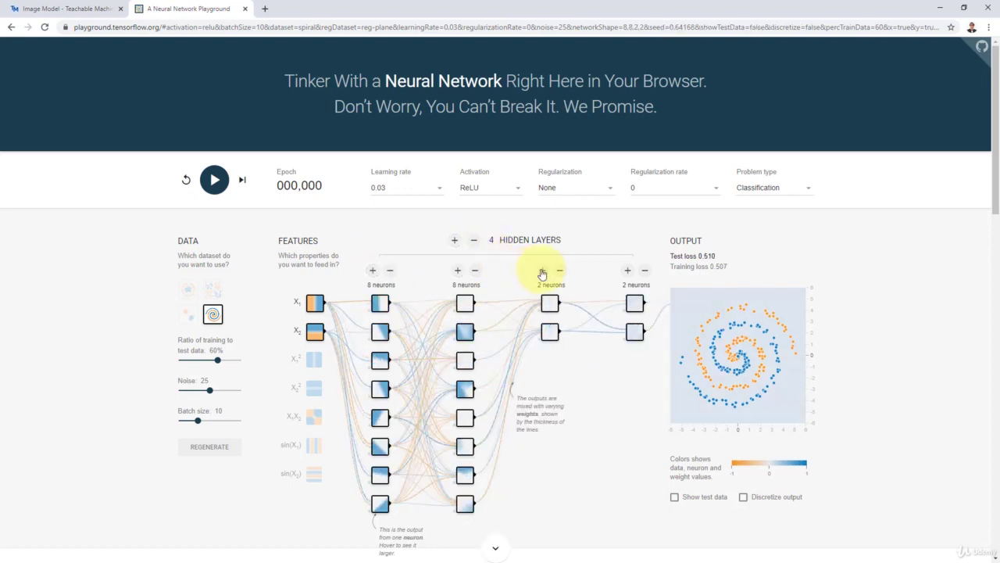
left_click(543, 272)
left_click(543, 271)
left_click(544, 272)
left_click(544, 272)
left_click(543, 272)
left_click(543, 272)
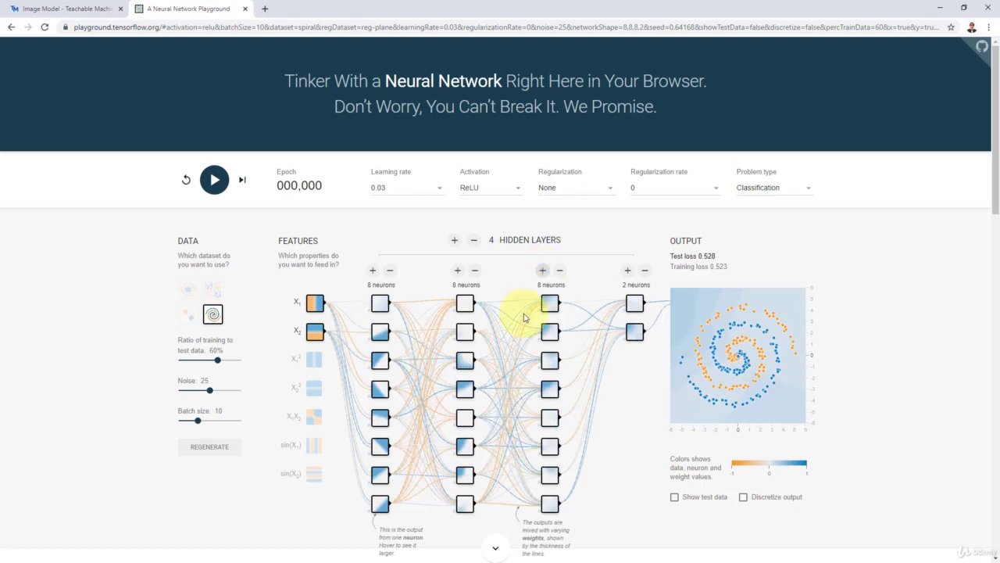
Add a fifth hidden layer and increase the fourth hidden layer to eight neurons
left_click(454, 240)
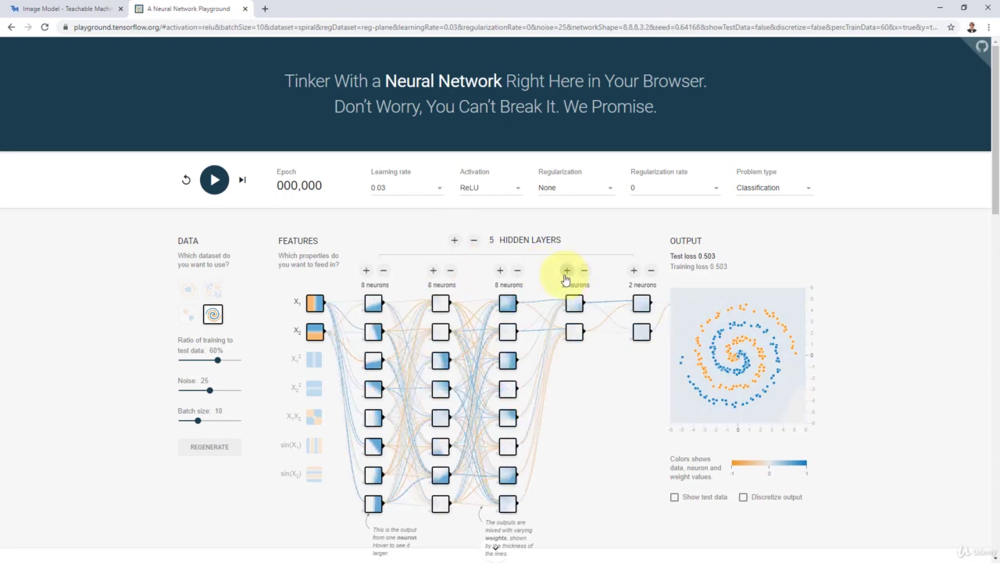
left_click(567, 271)
left_click(567, 272)
left_click(568, 271)
left_click(567, 272)
left_click(567, 271)
left_click(567, 271)
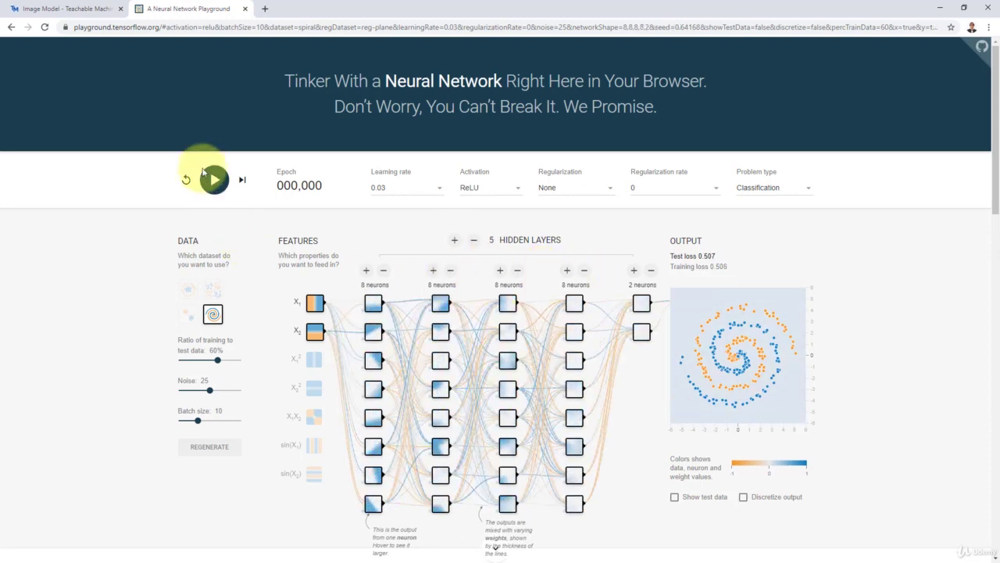
Train the five-layer network on the spiral dataset and pause it near epoch 380
left_click(214, 180)
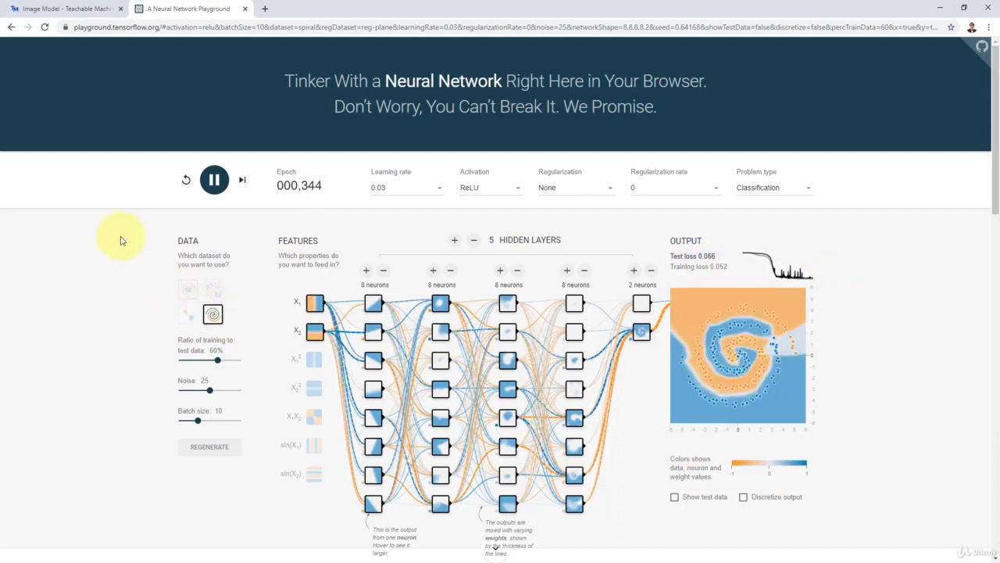
left_click(218, 186)
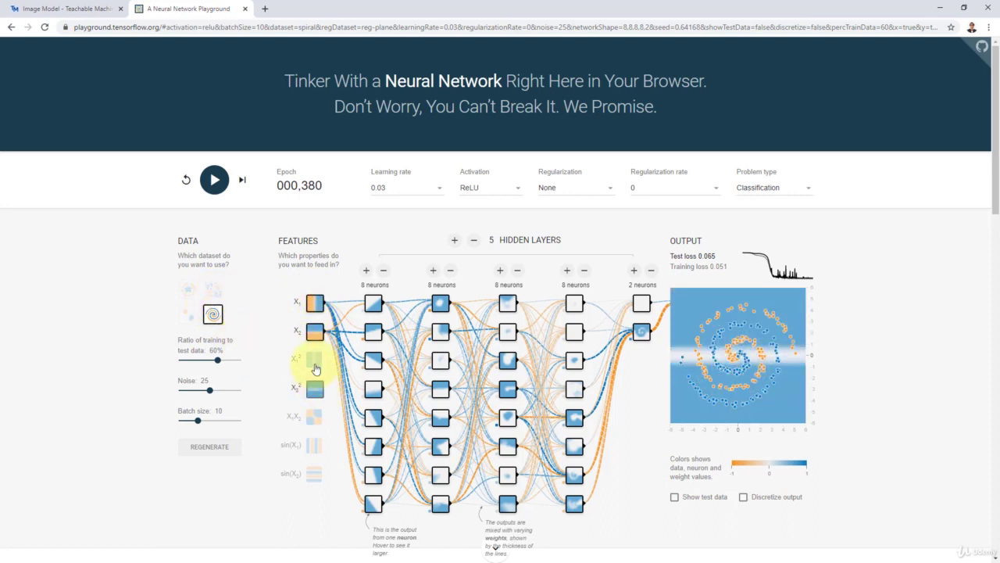
Enable the X1², X2², X1X2, sin(X1) and sin(X2) input features and train the network with them
left_click(315, 361)
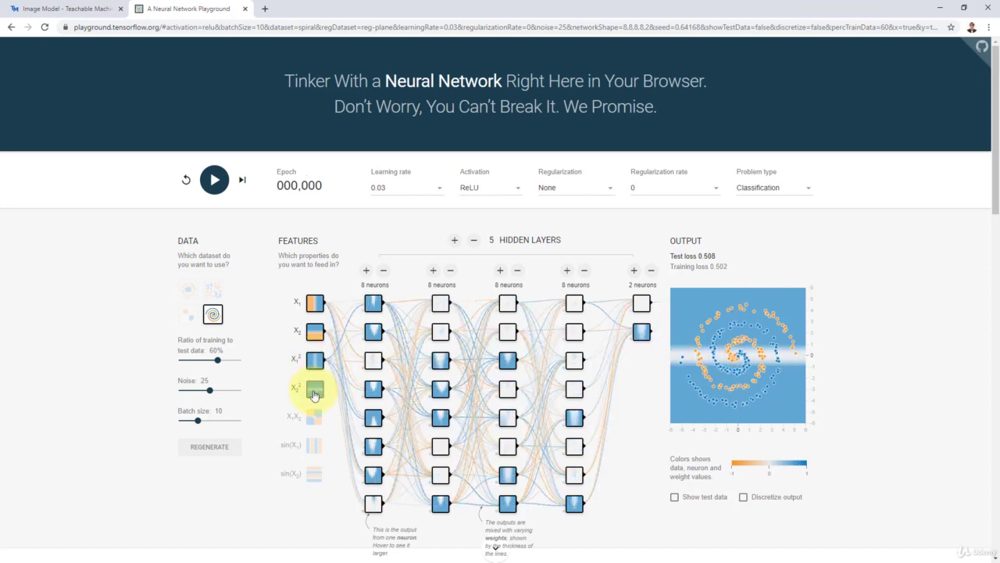
left_click(315, 393)
left_click(314, 421)
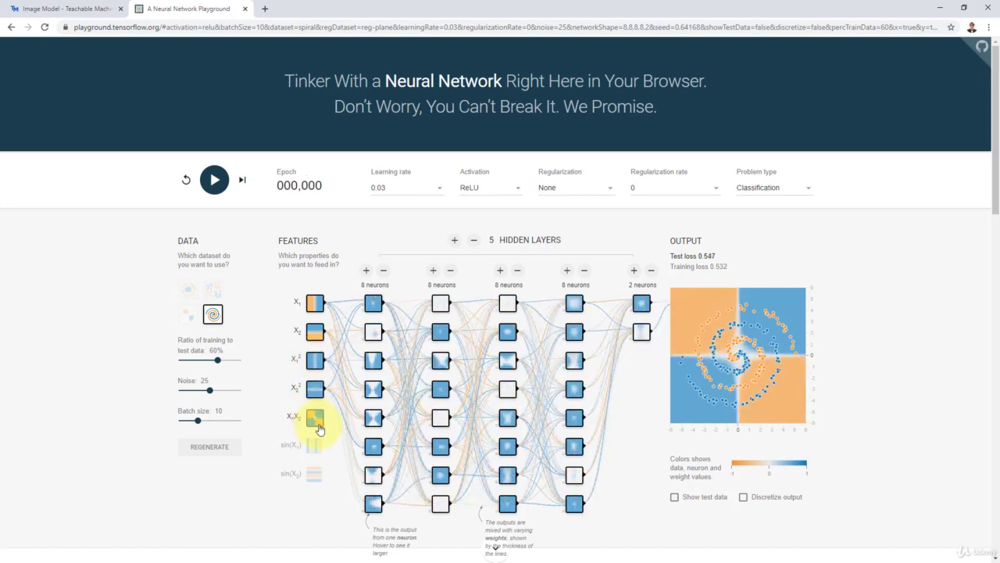
left_click(316, 475)
left_click(316, 475)
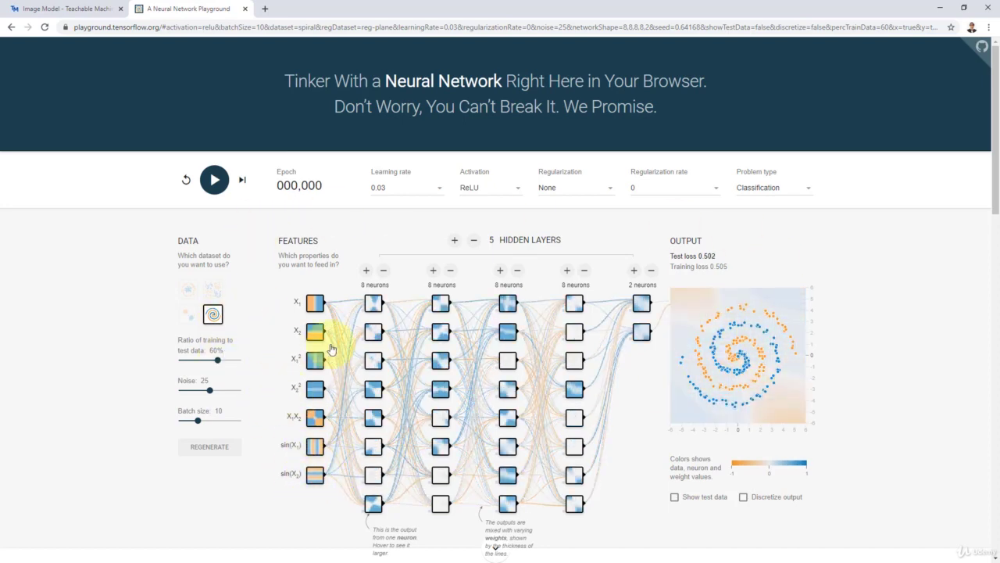
left_click(214, 179)
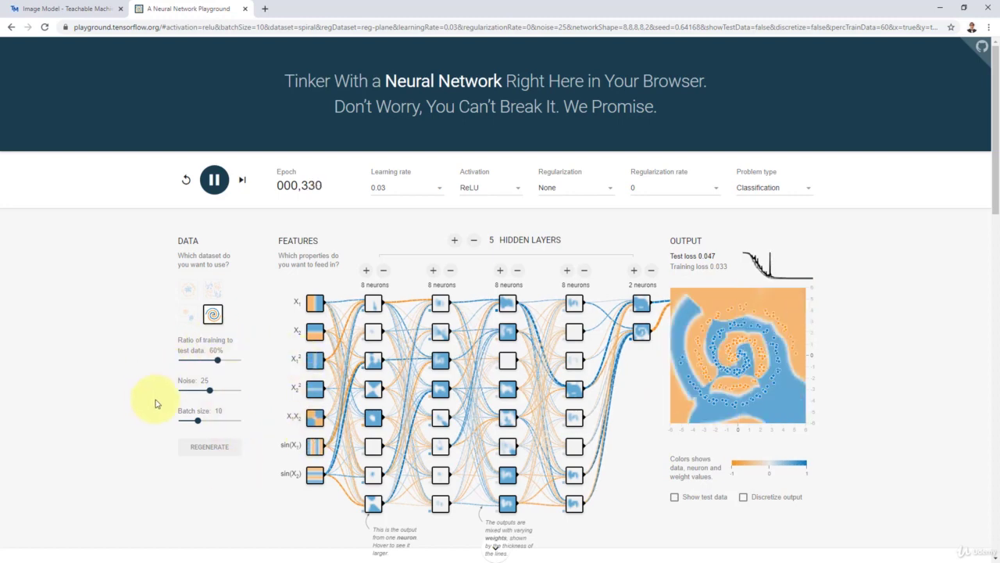
Set the spiral dataset's noise to 50 and train the five-layer network on the regenerated data
left_click_drag(210, 393, 240, 394)
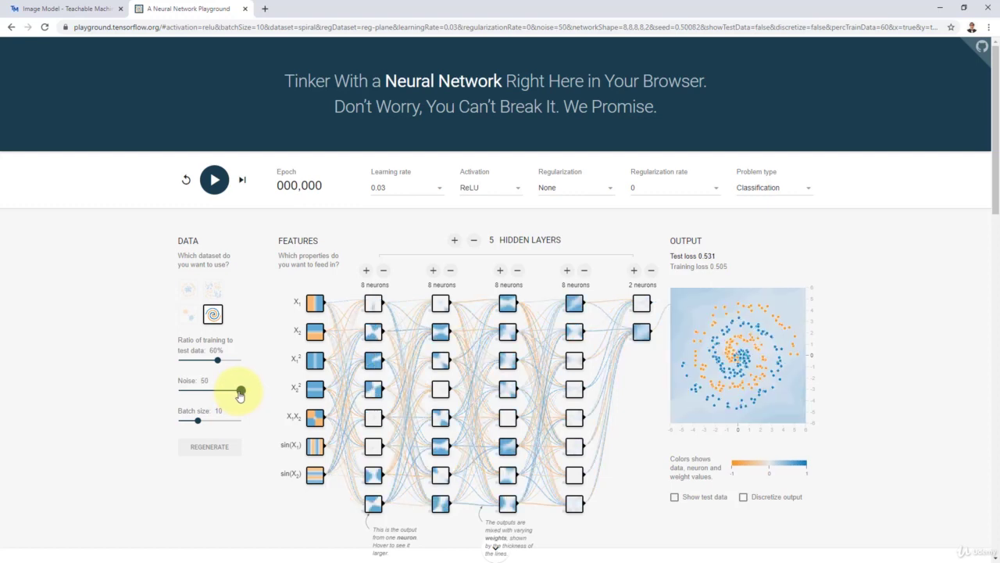
left_click(233, 393)
left_click(243, 398)
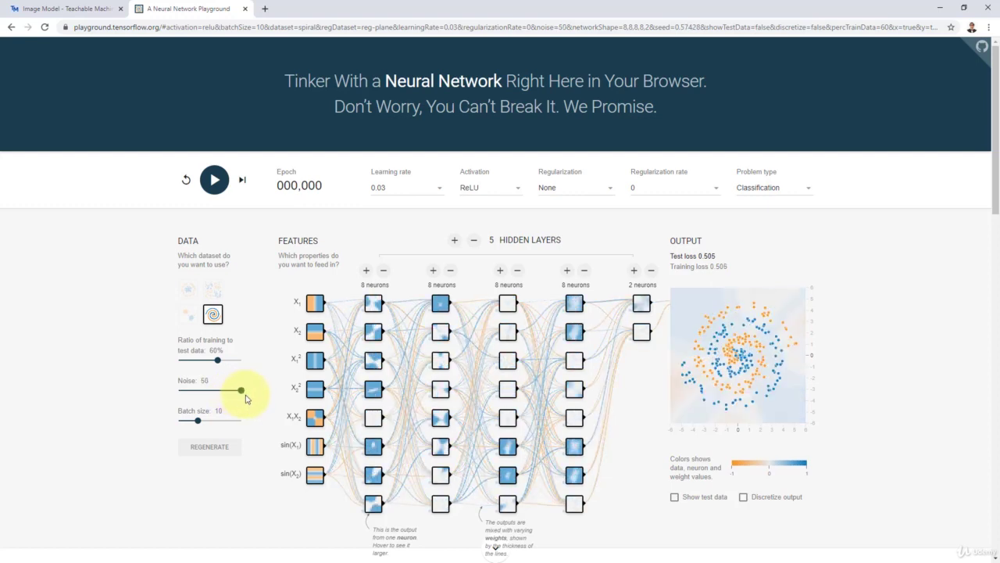
left_click(213, 179)
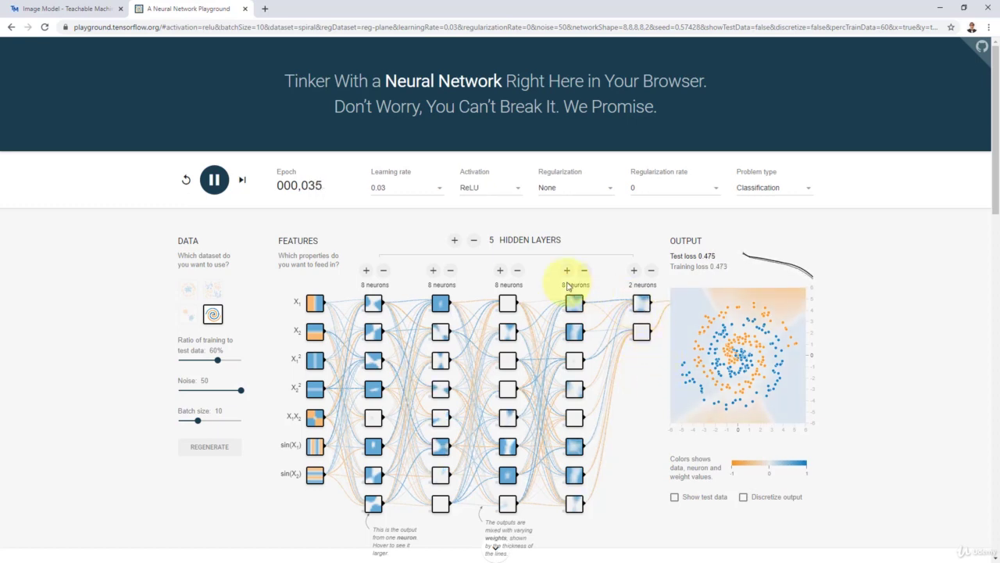
Look through the available activation functions and keep ReLU
left_click(484, 189)
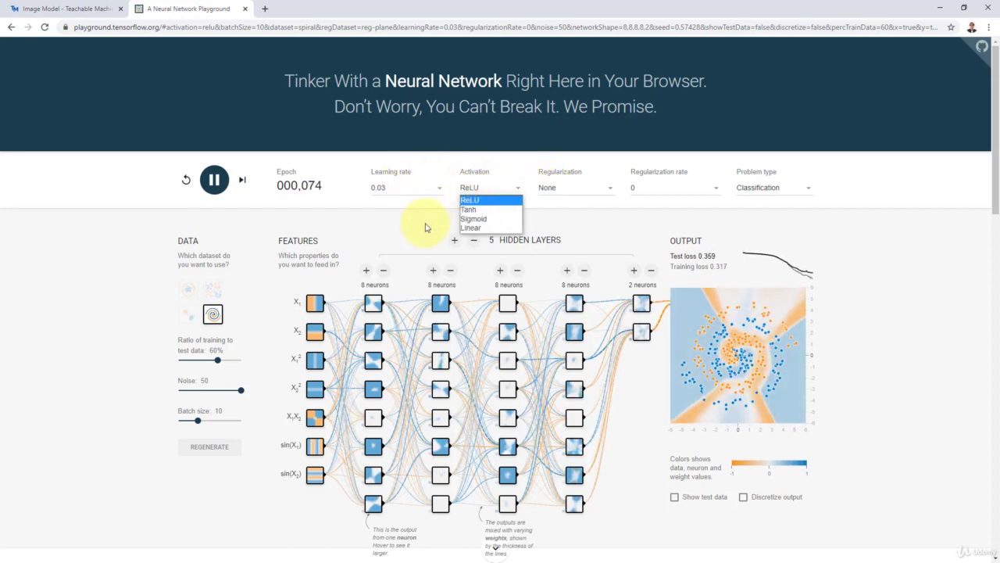
key("Down")
key("Down")
key("Down")
key("Escape")
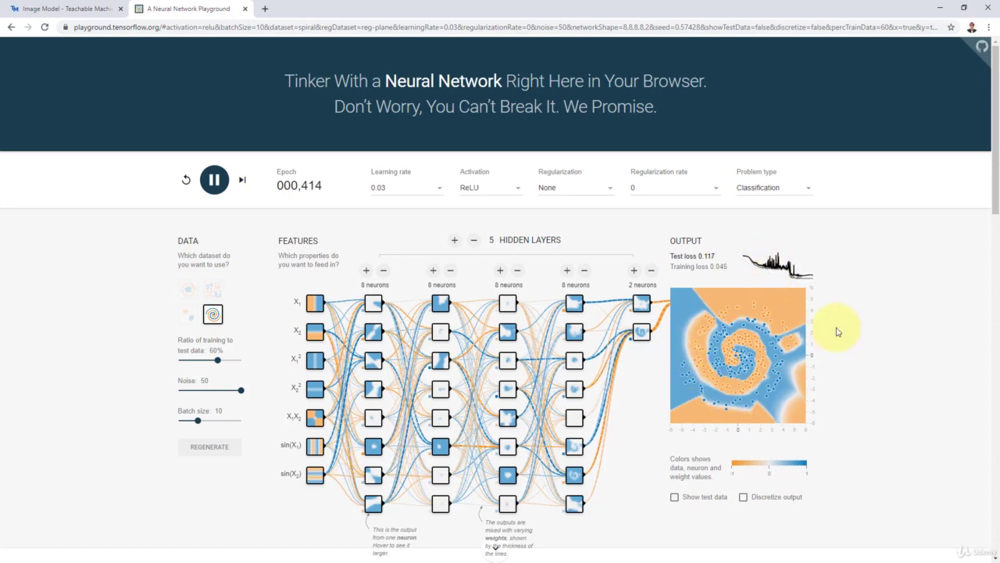
Minimize the browser and advance the slideshow past the mini challenge solution to the "Export, Save and Deploy the Model" slide
left_click(948, 7)
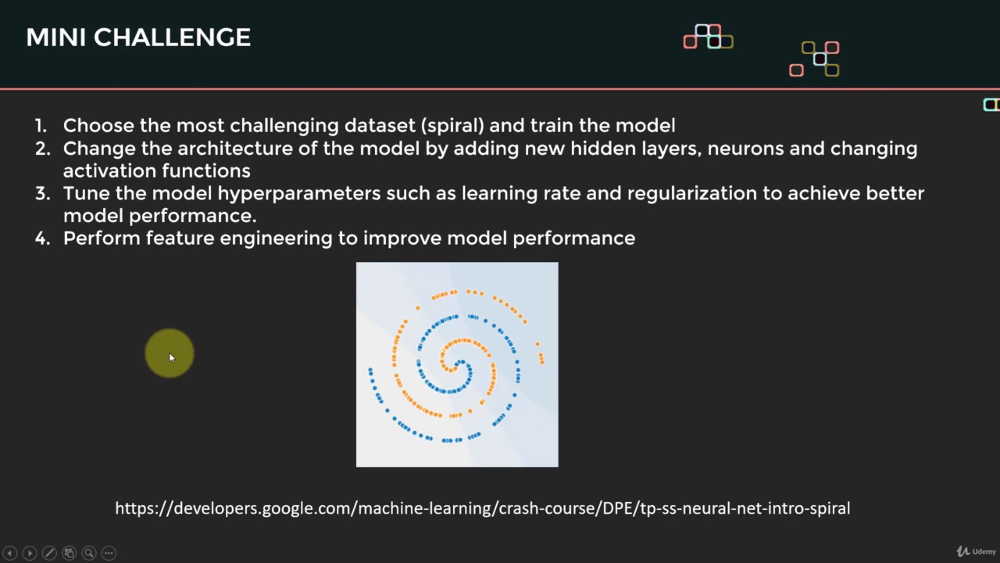
left_click(169, 352)
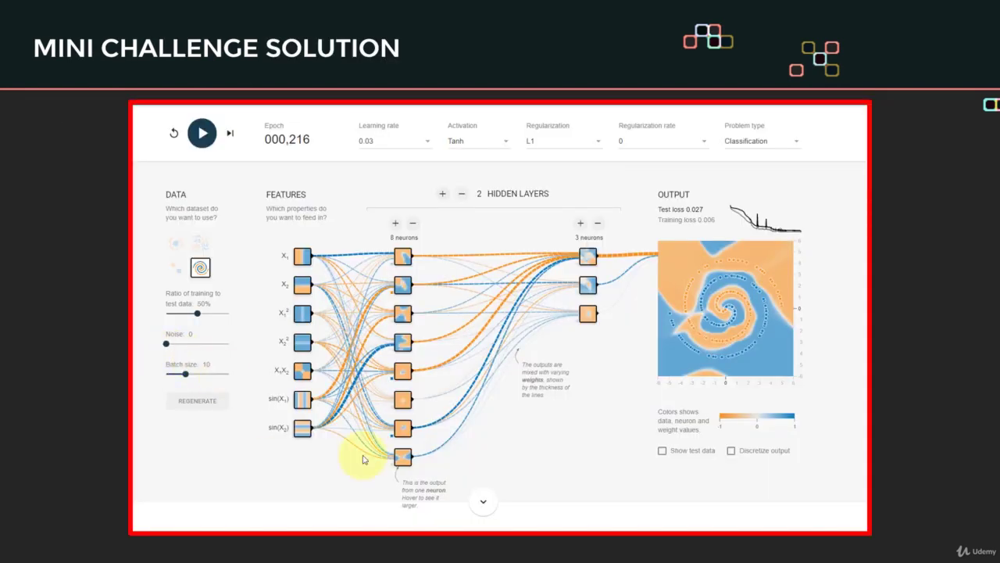
left_click(383, 272)
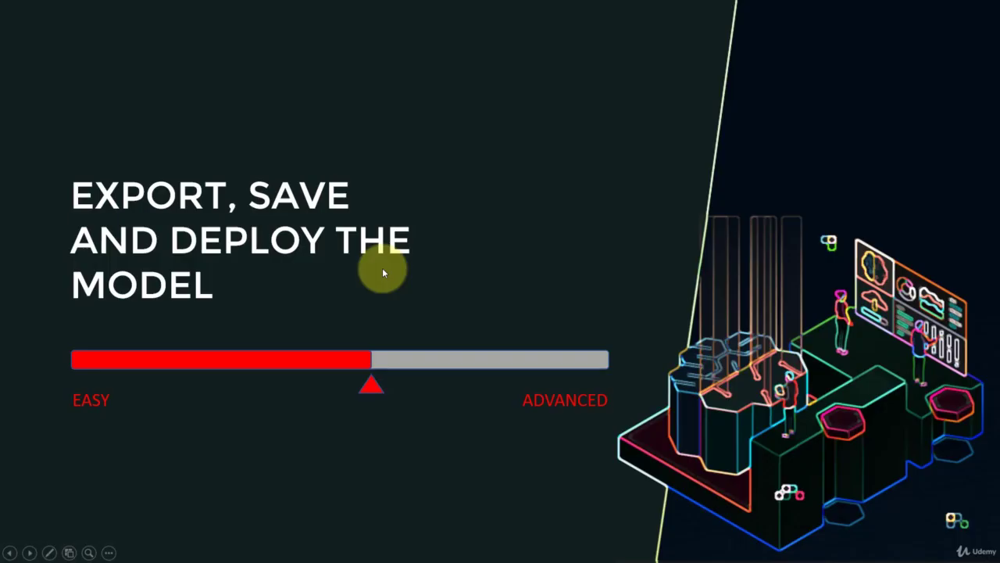